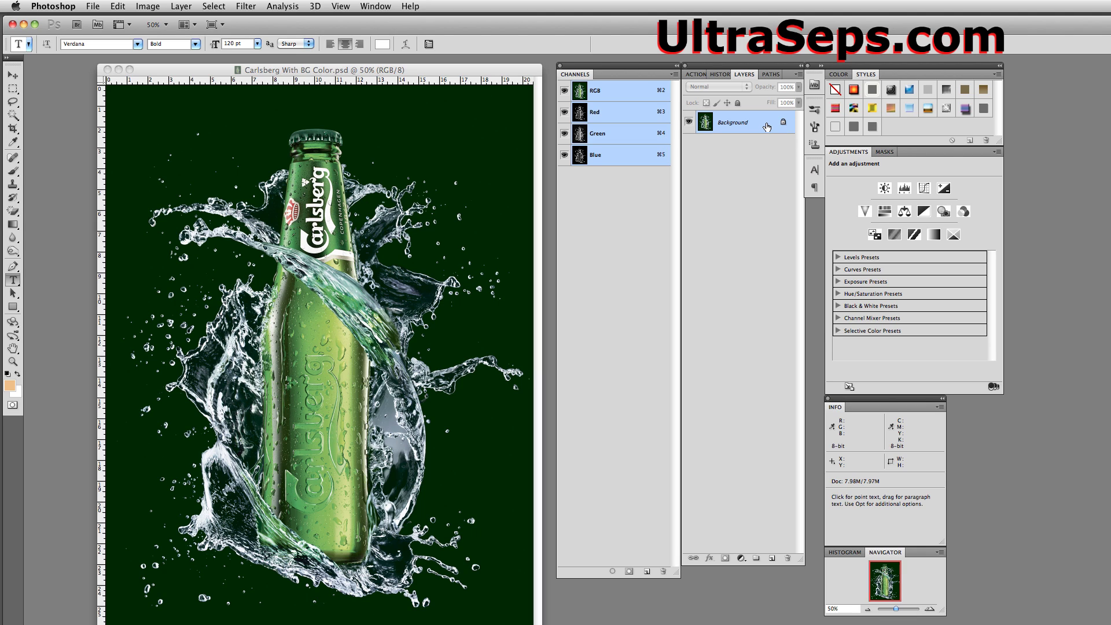
Convert the locked Background into an ordinary unlocked layer named Layer 0.
double_click(767, 127)
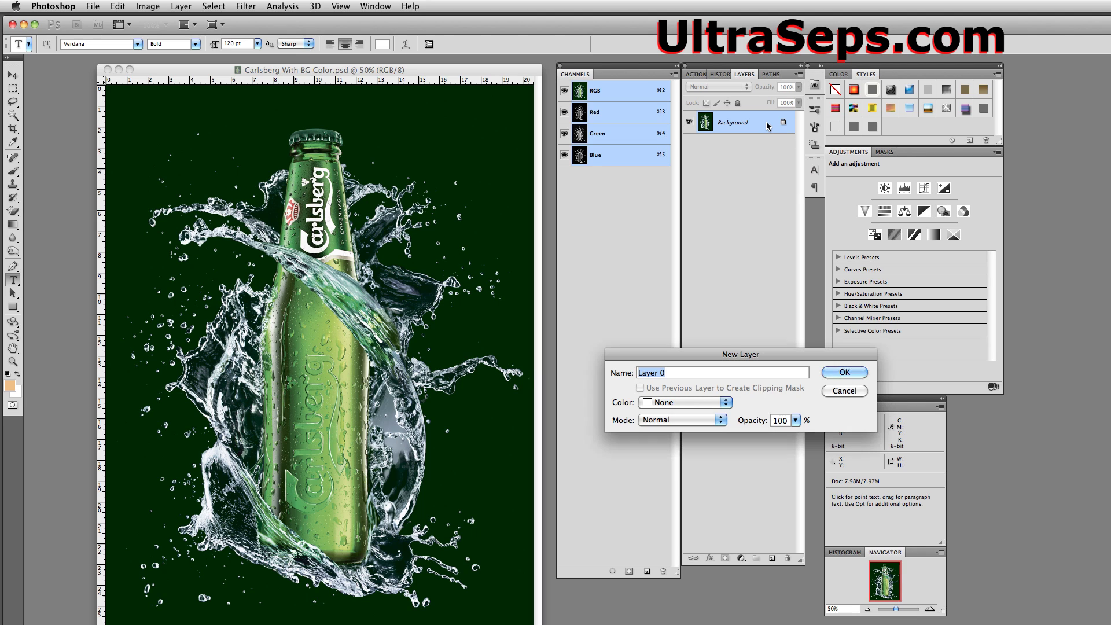
click(834, 375)
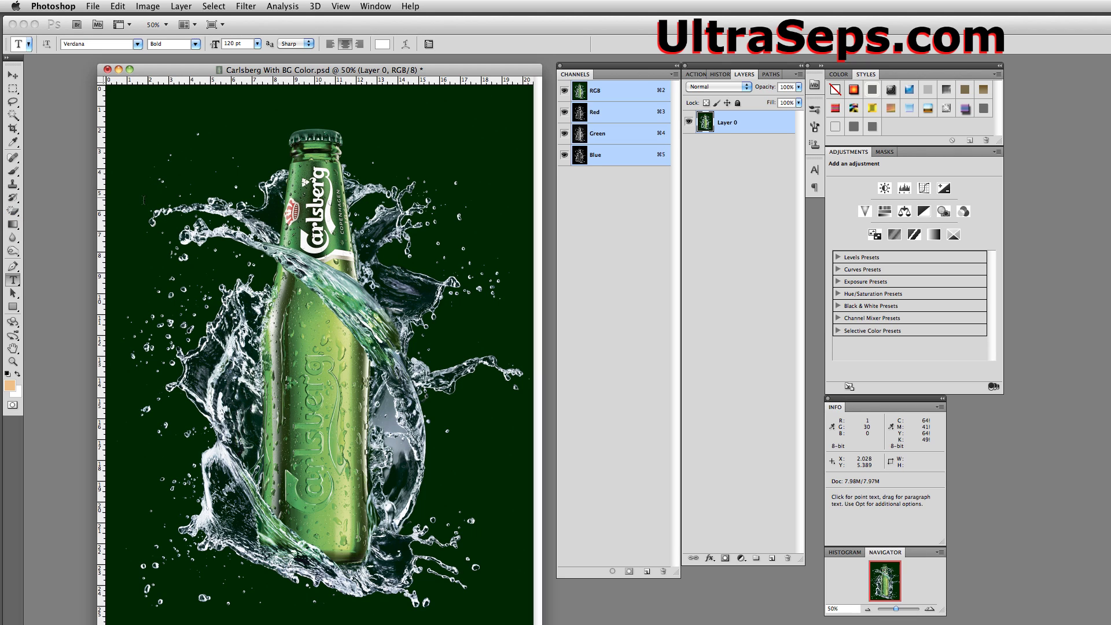
Erase the dark green backdrop to transparency with the Magic Eraser at tolerance 5.
click(16, 213)
click(15, 213)
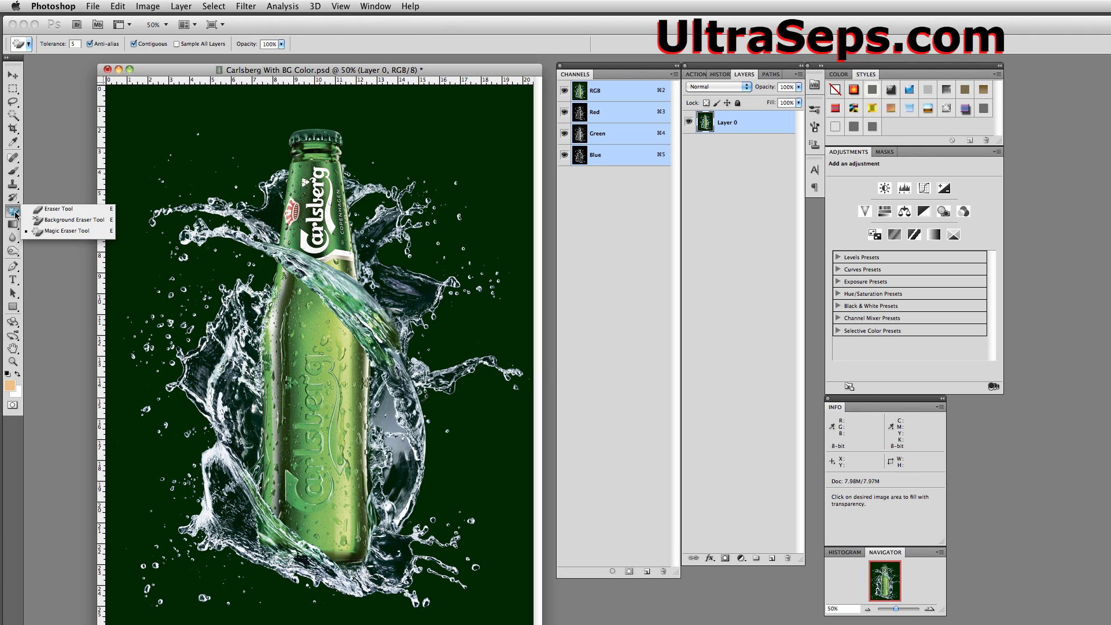
click(47, 231)
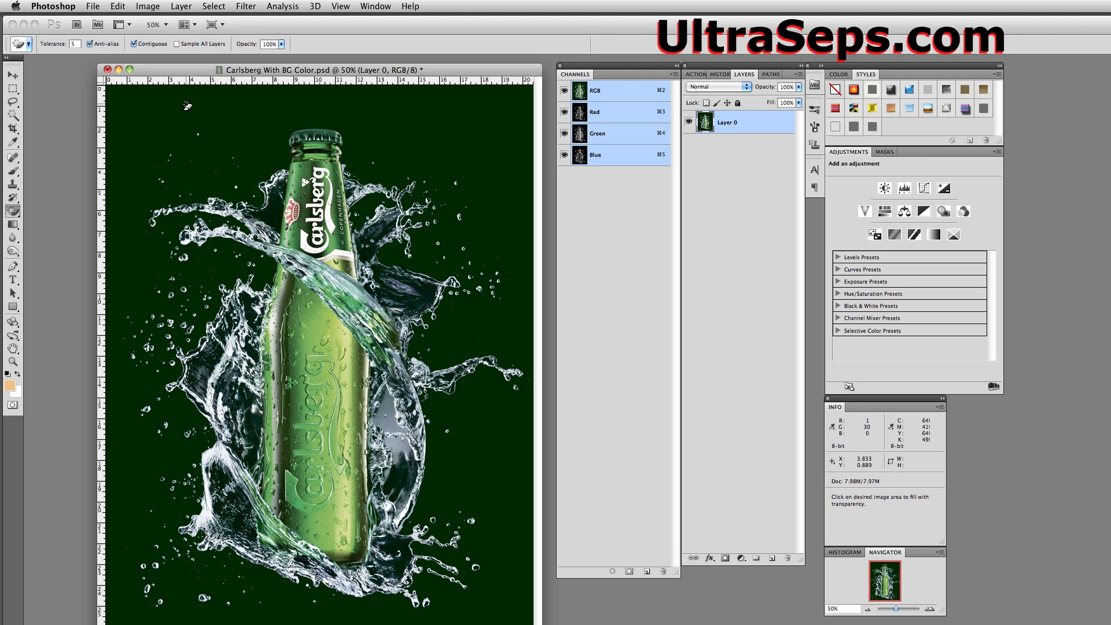
click(255, 118)
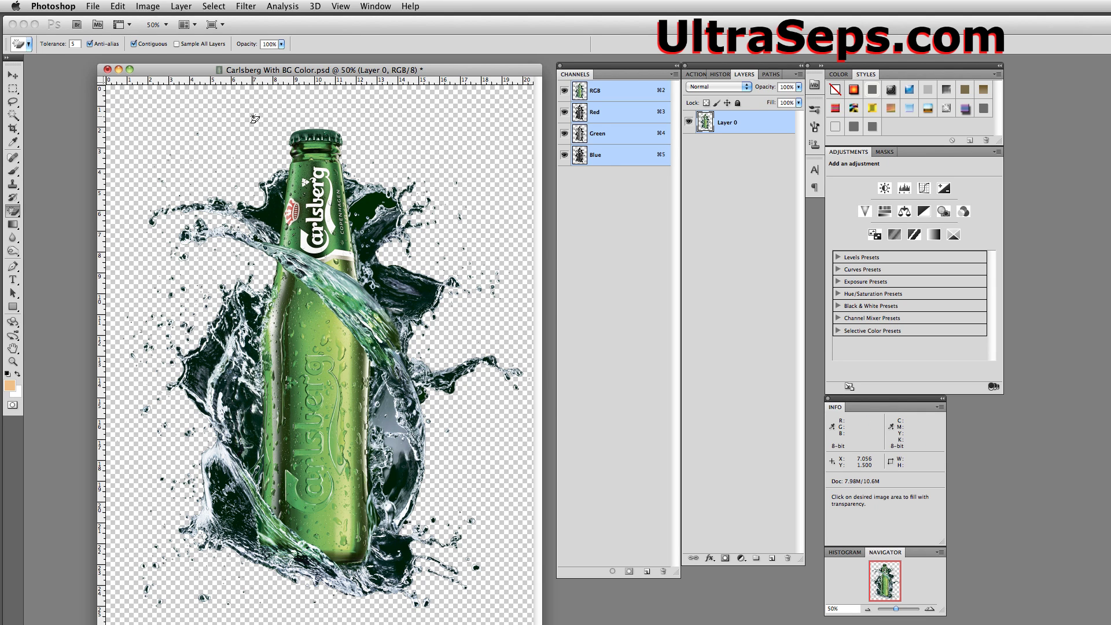
key(super)
key(super+equal)
key(super+equal)
key(super+equal)
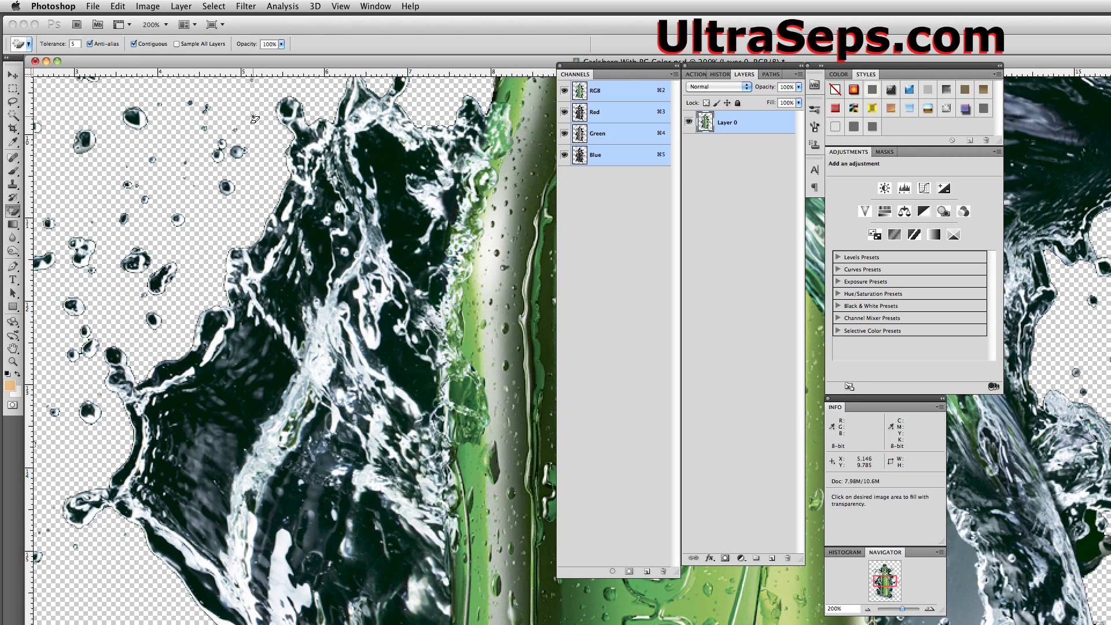
drag(298, 163, 208, 498)
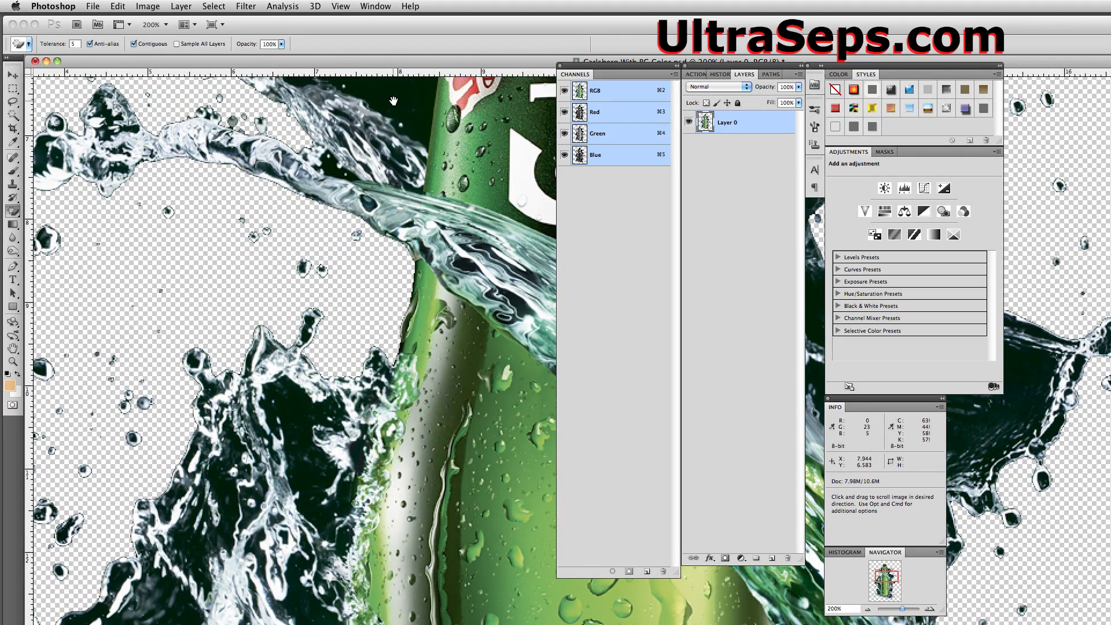
drag(356, 72, 224, 356)
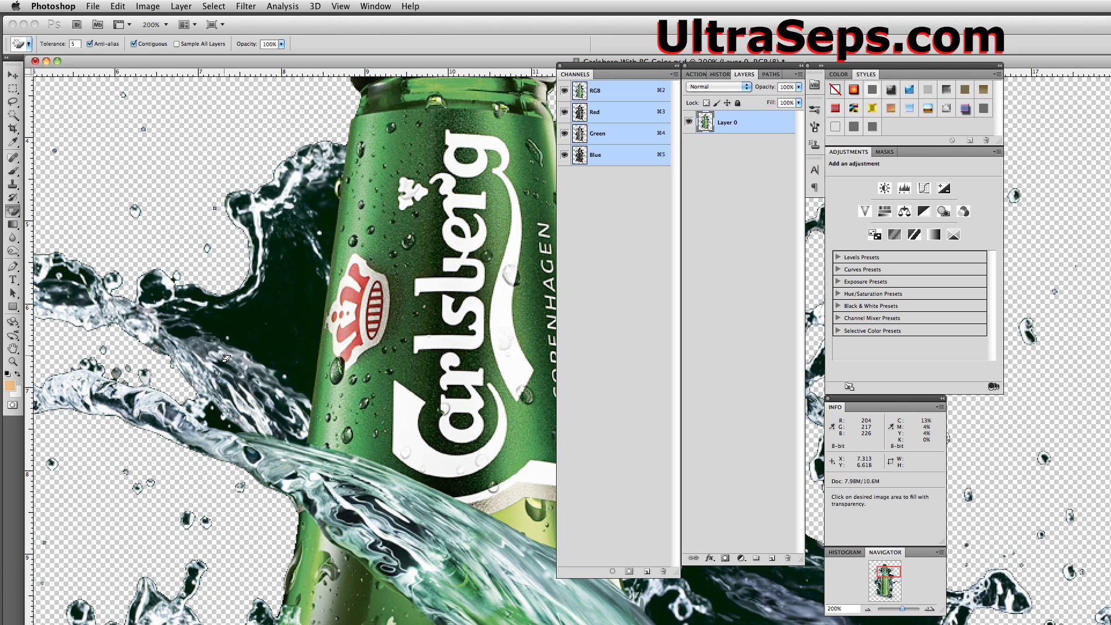
key(super+minus)
key(super+minus)
key(super+minus)
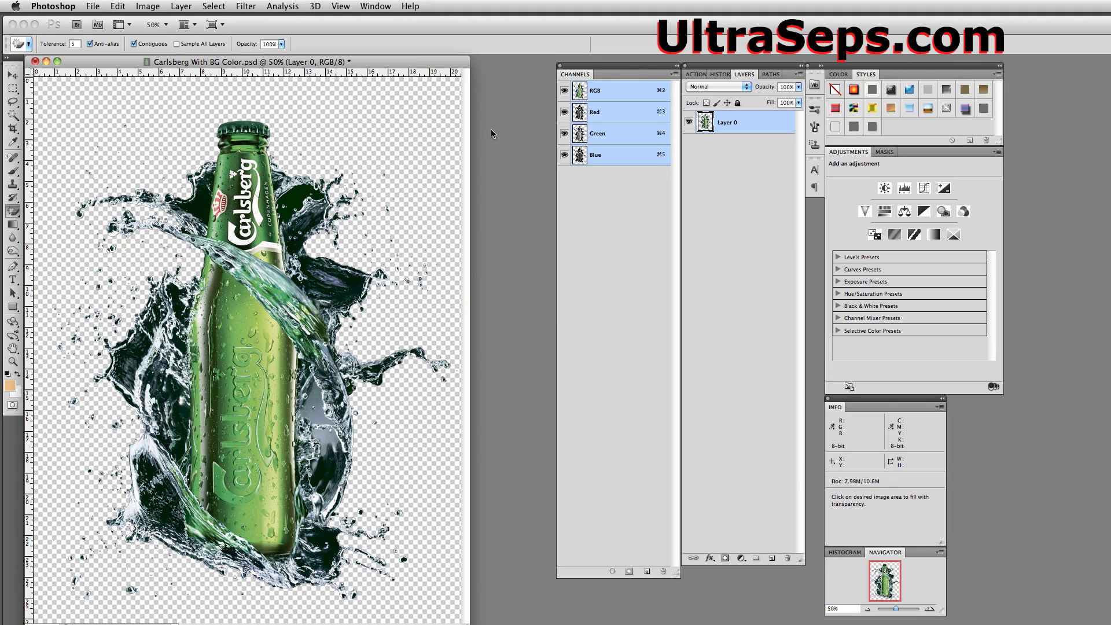
Run the UltraSeps Sim #2 RUN action to create the simulated-process separation copy.
drag(413, 66, 451, 77)
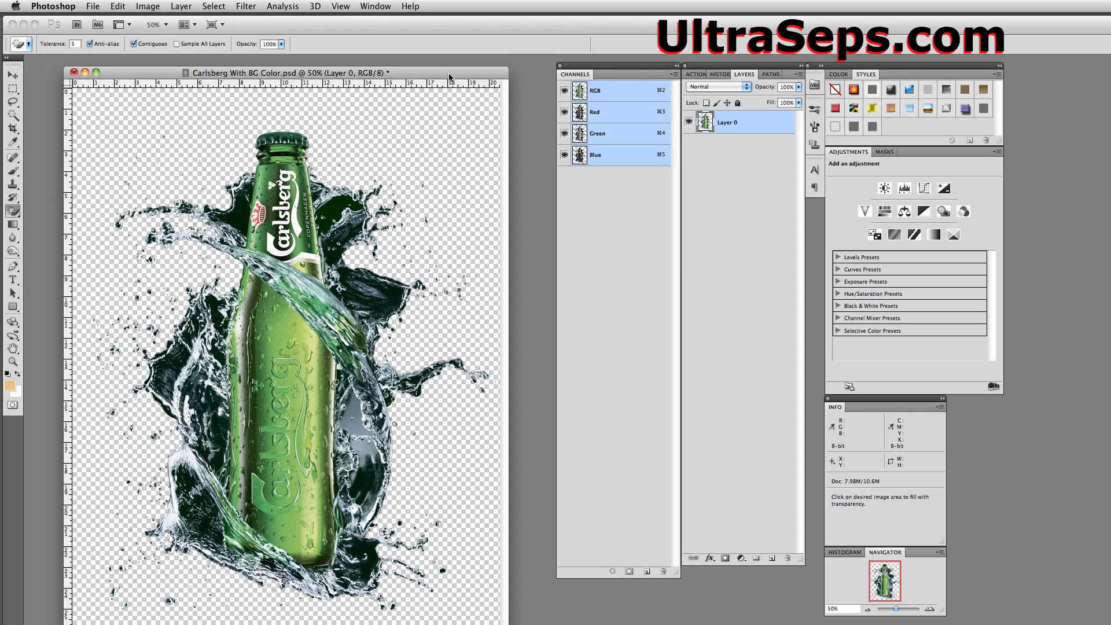
click(698, 76)
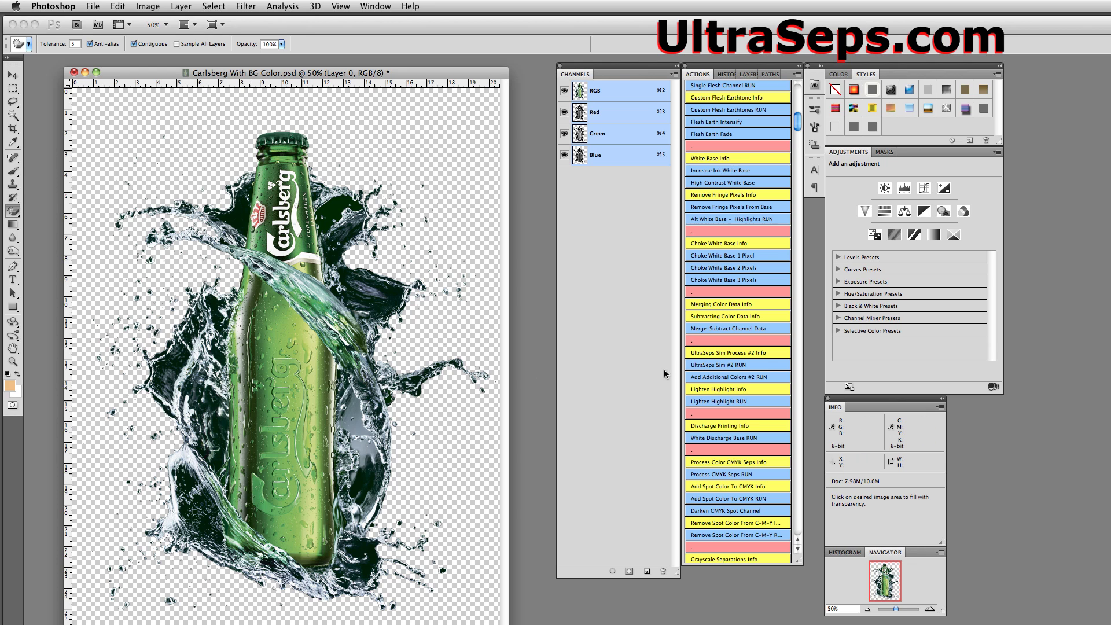
click(747, 369)
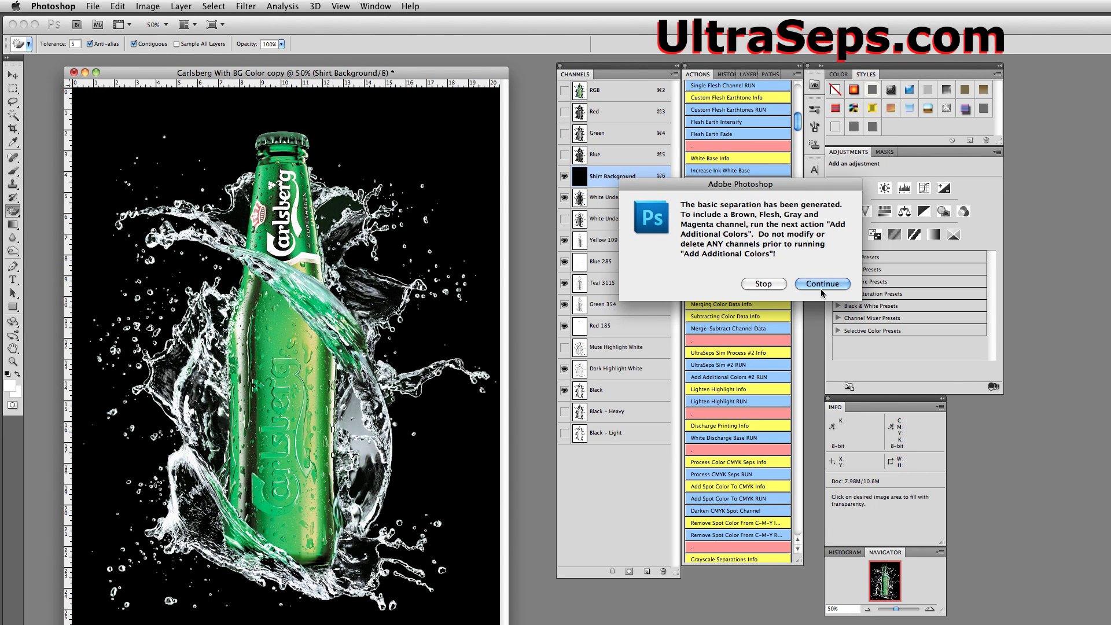
Run Add Additional Colors #2 RUN to add Gray 428, Brown 471, Magenta 233 and Flesh 713 channels.
click(821, 293)
click(822, 282)
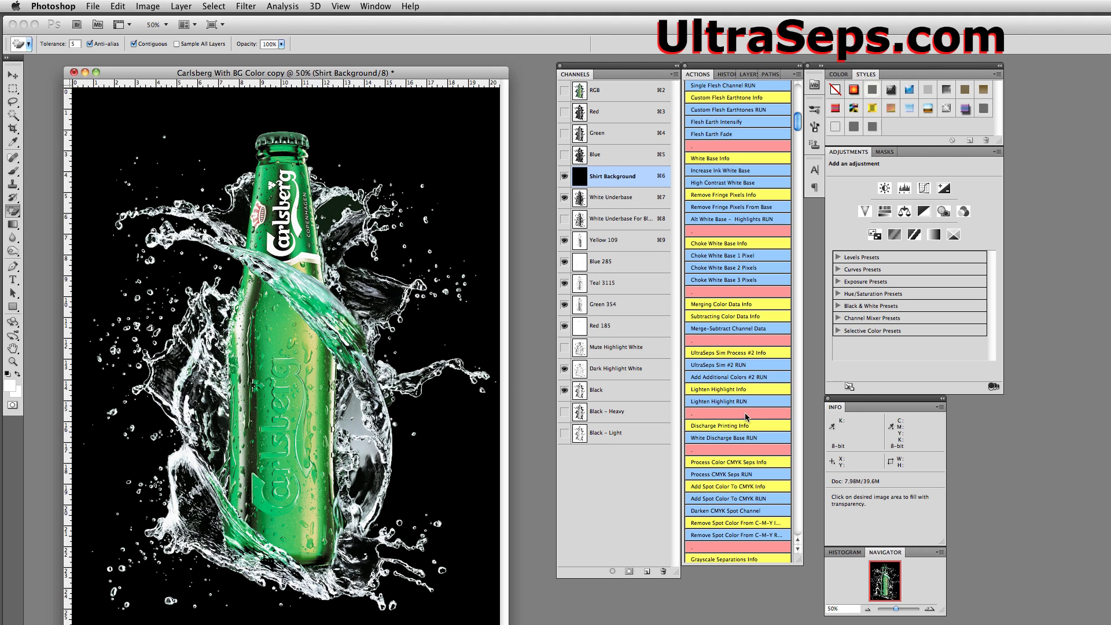
click(743, 379)
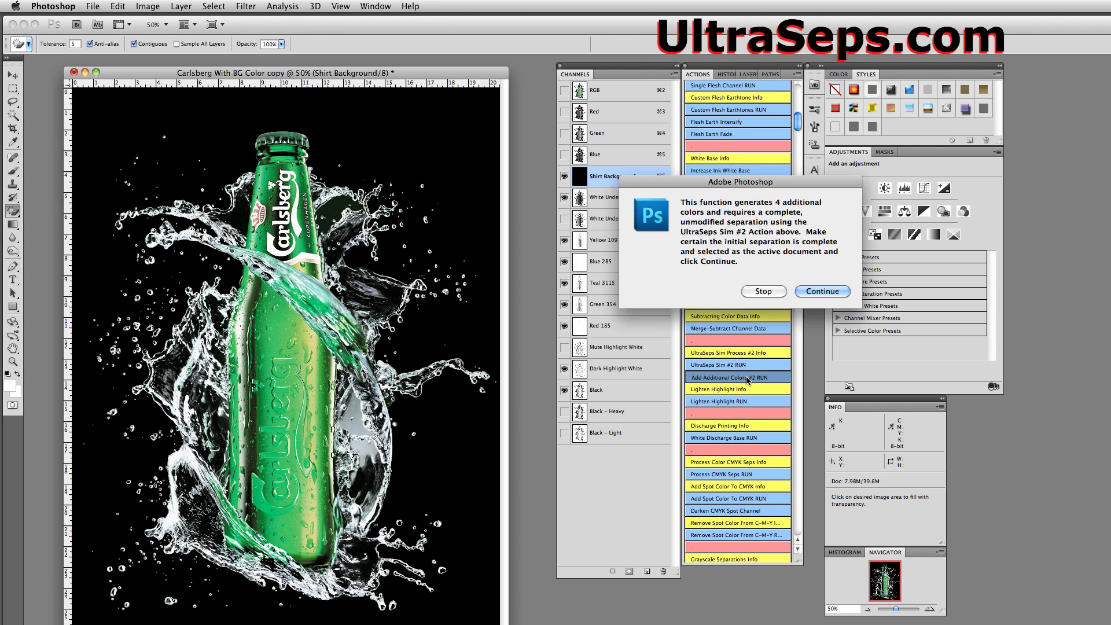
click(816, 291)
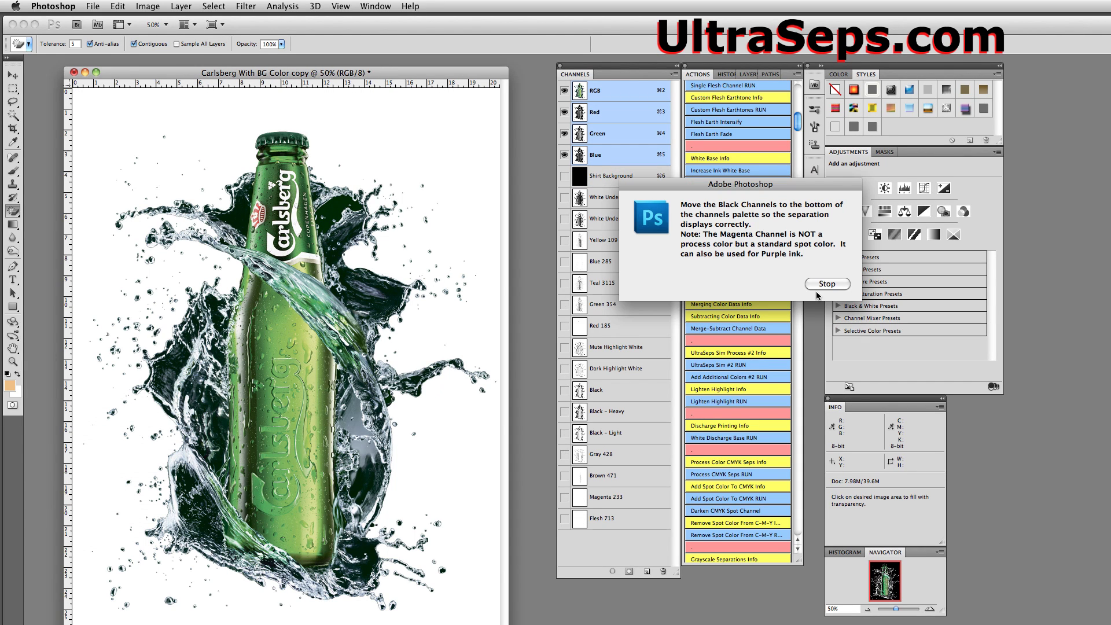
click(819, 283)
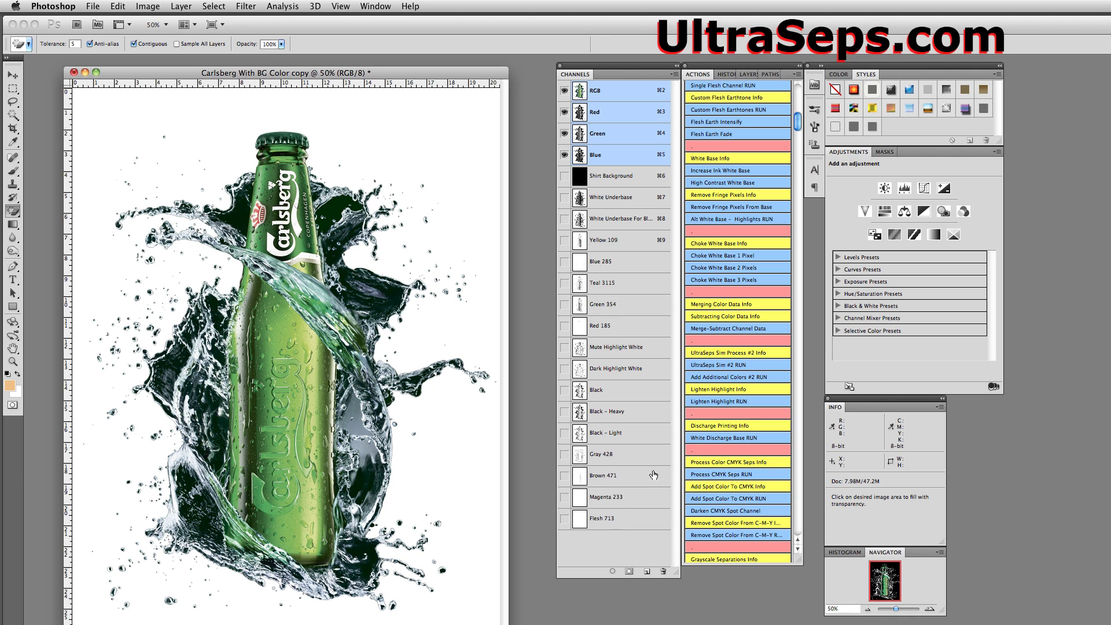
Over Shirt Background, show White Underbase, Yellow 109, Green 354, Mute Highlight White, Black and Red 185.
click(650, 183)
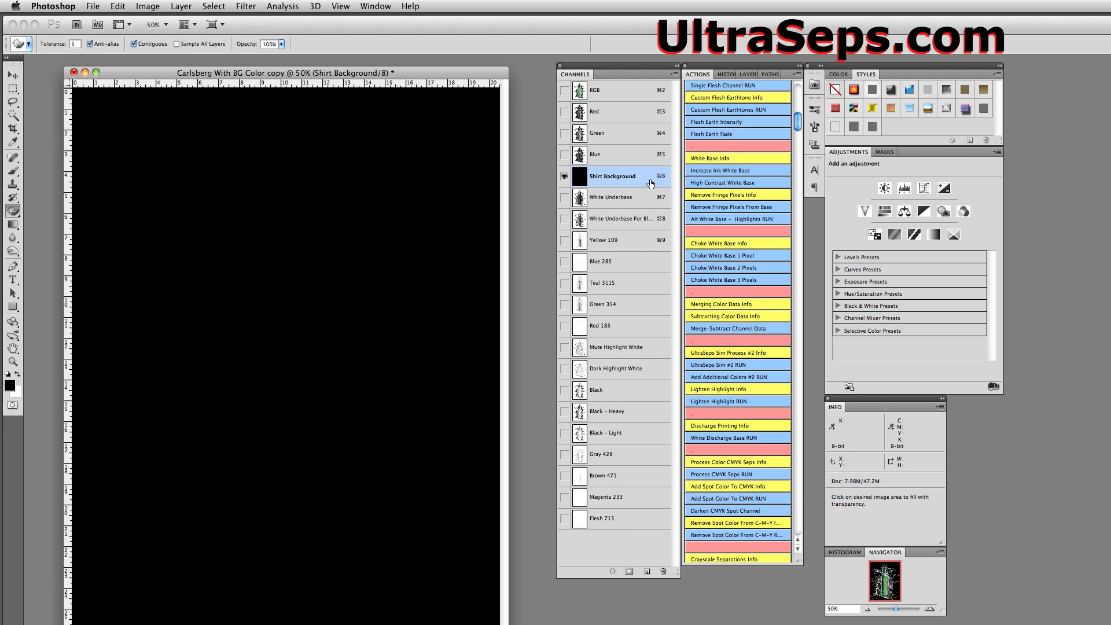
click(564, 197)
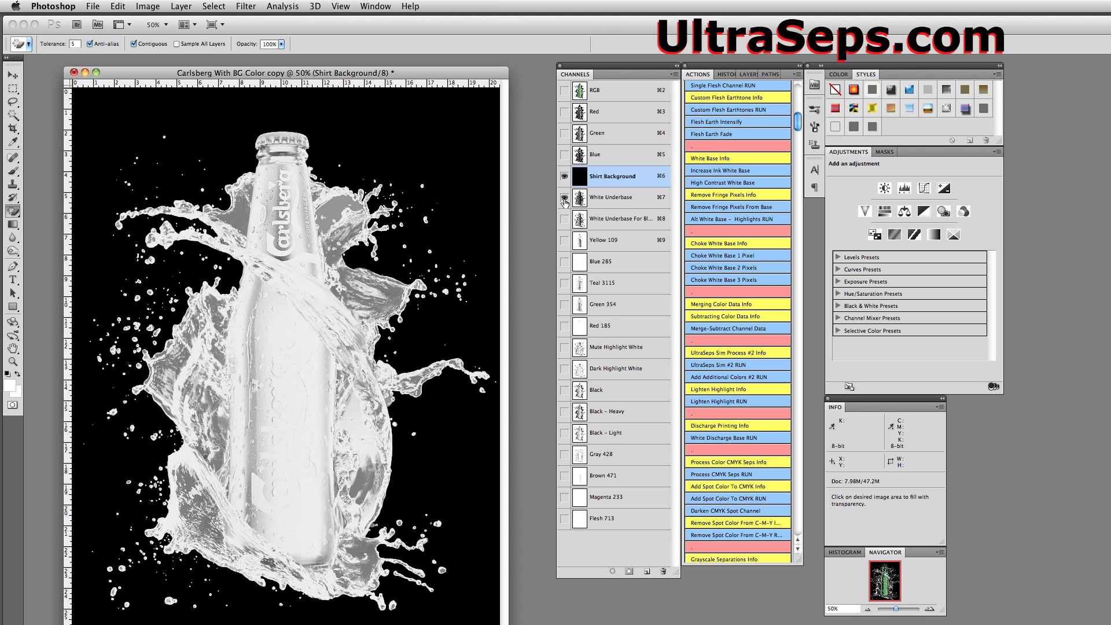
click(564, 239)
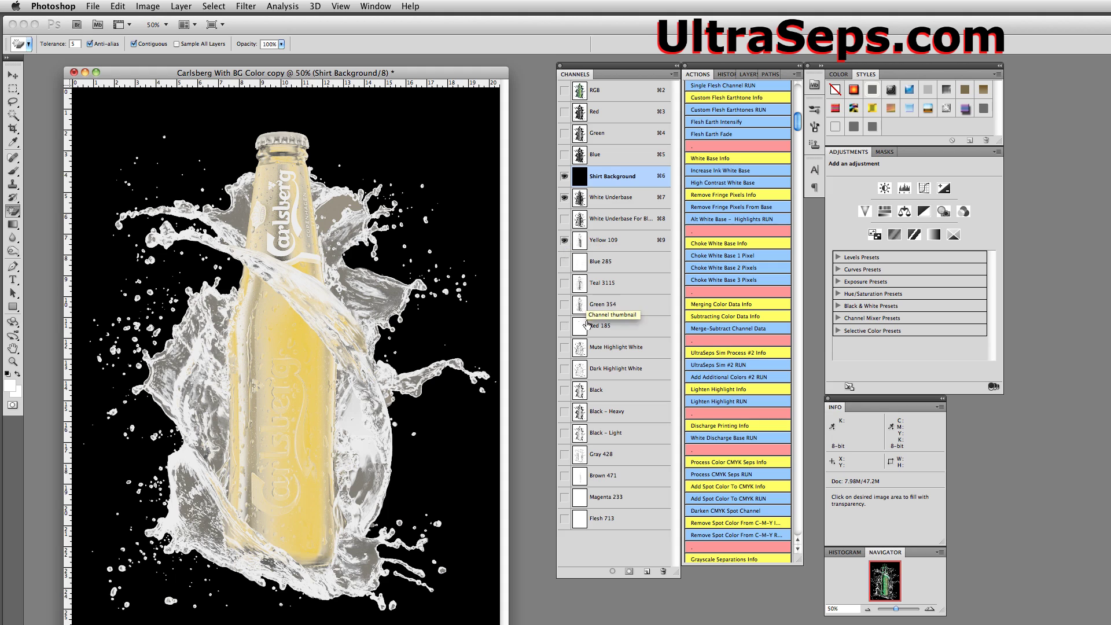
click(564, 305)
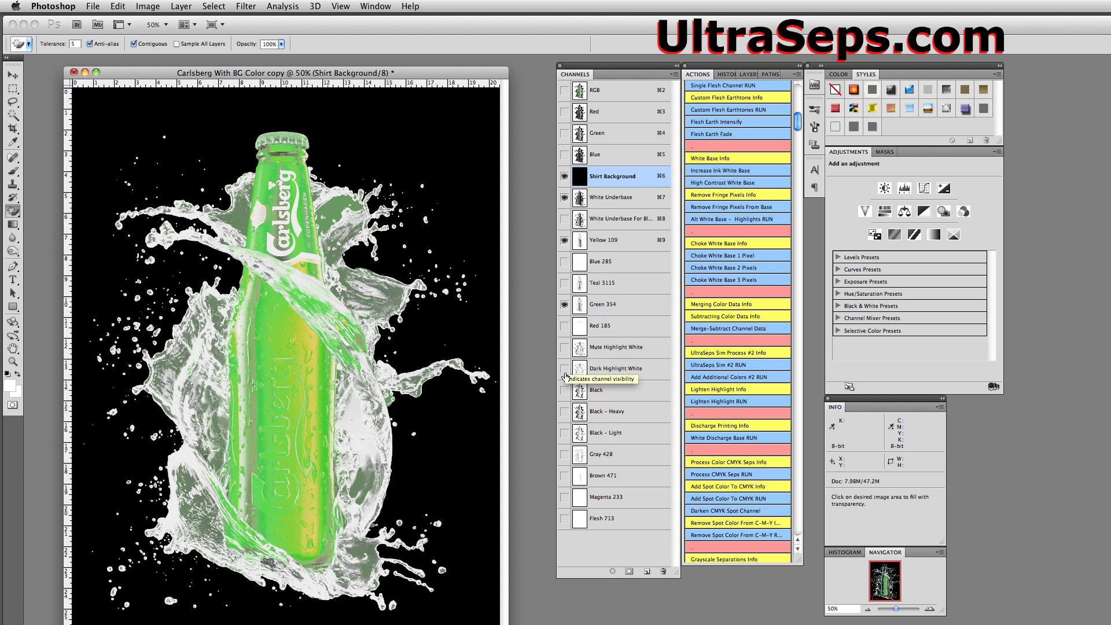
click(564, 347)
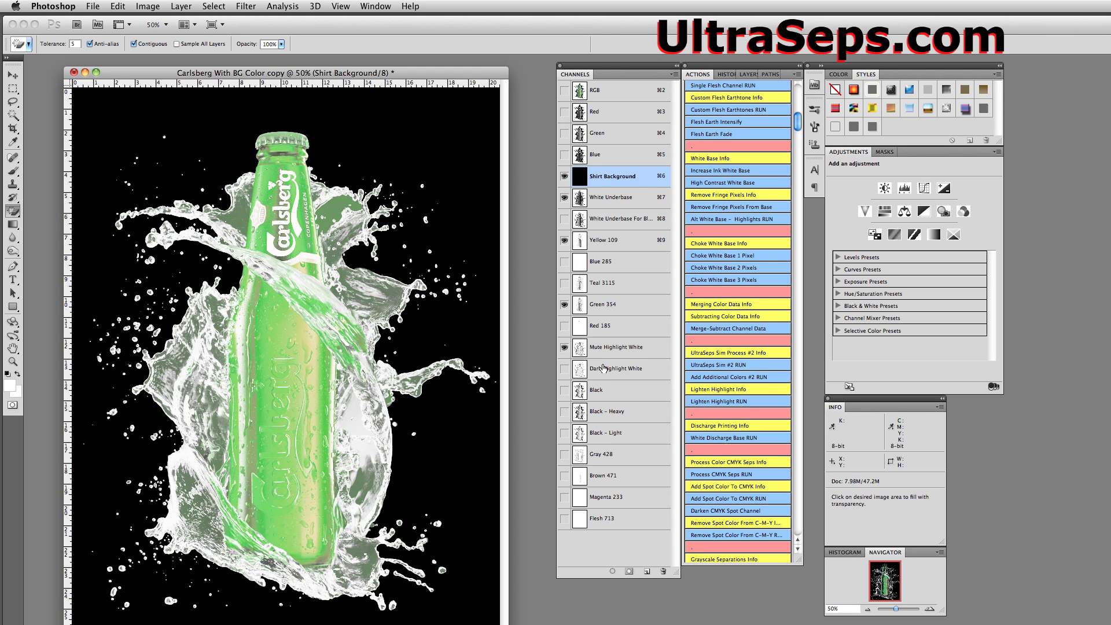
click(565, 390)
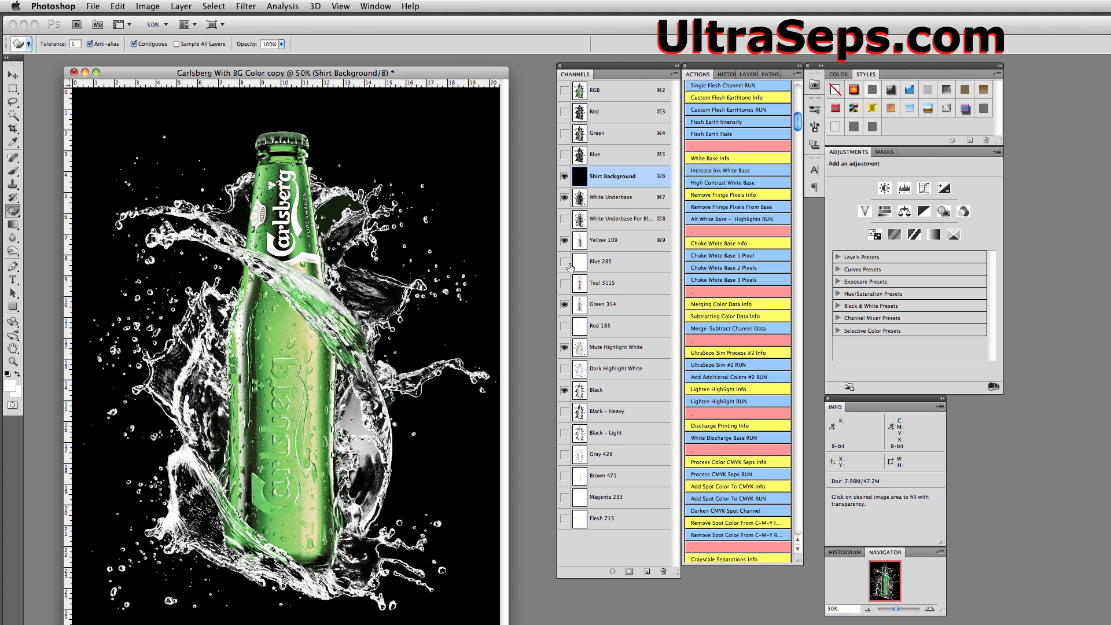
click(564, 326)
click(565, 454)
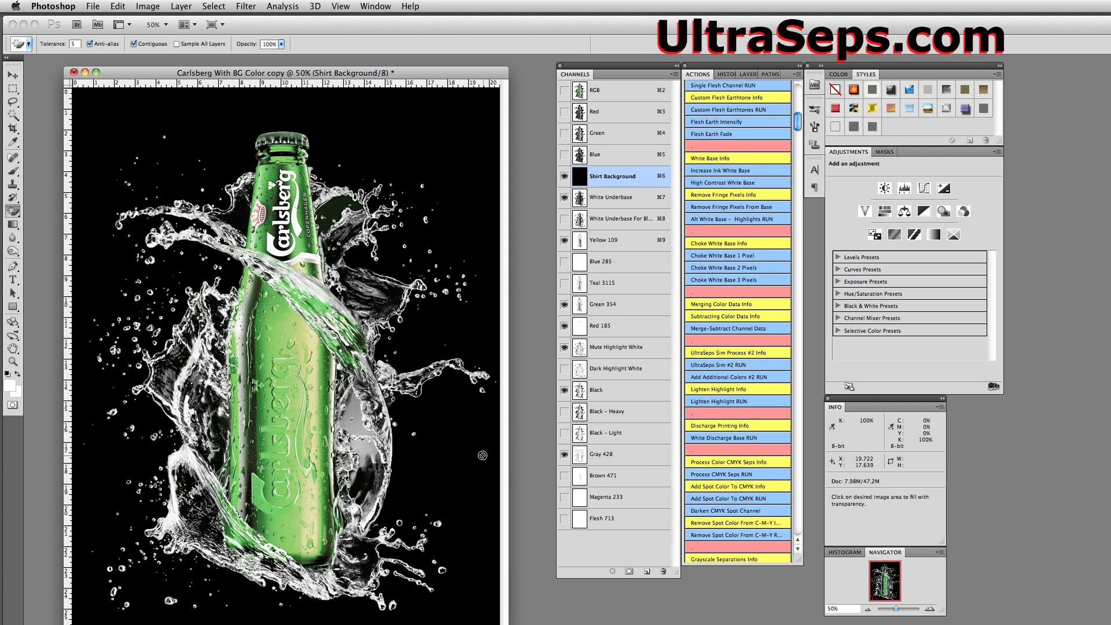
click(565, 456)
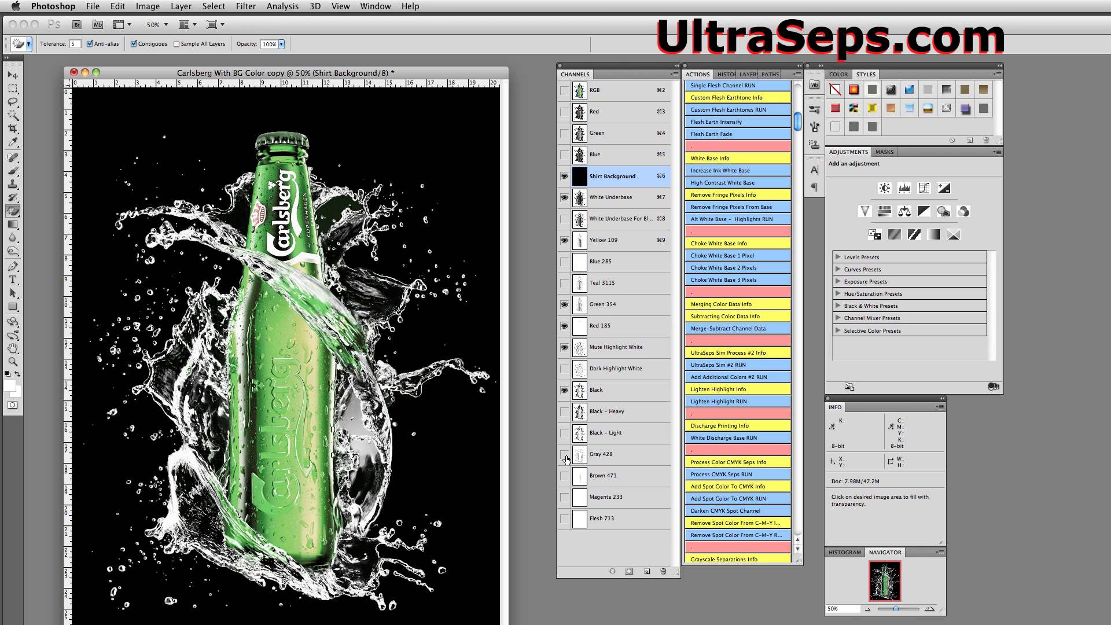